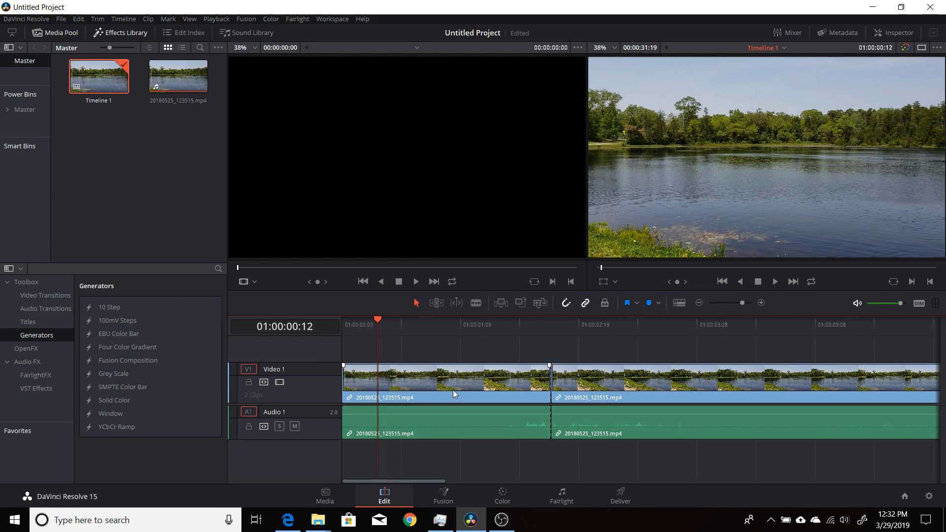
- Create a VFX Connect clip from the first timeline clip, in DPX format without a custom location, and open it in Fusion
right_click(437, 389)
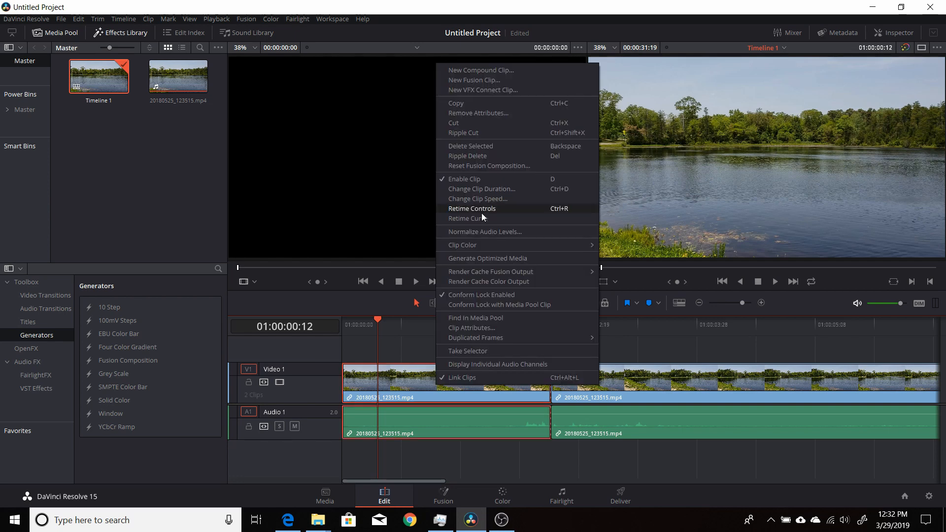
click(469, 88)
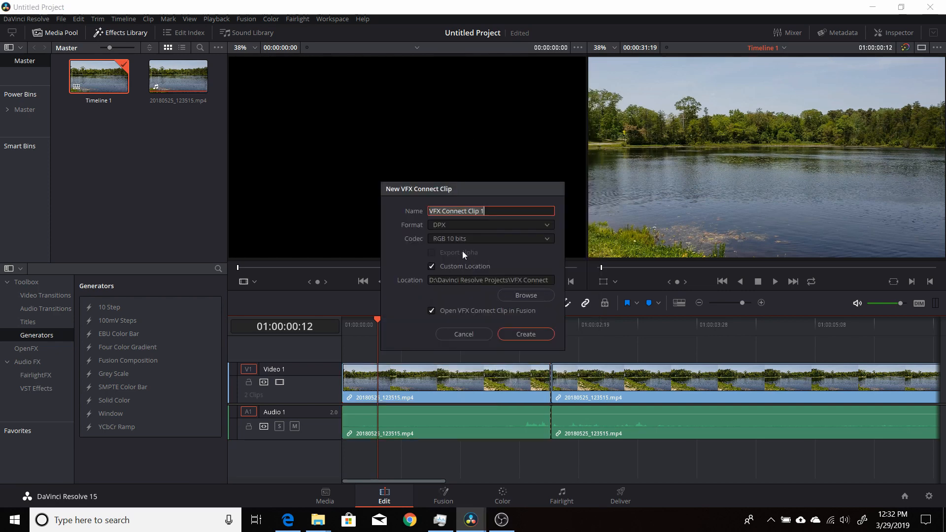
click(431, 267)
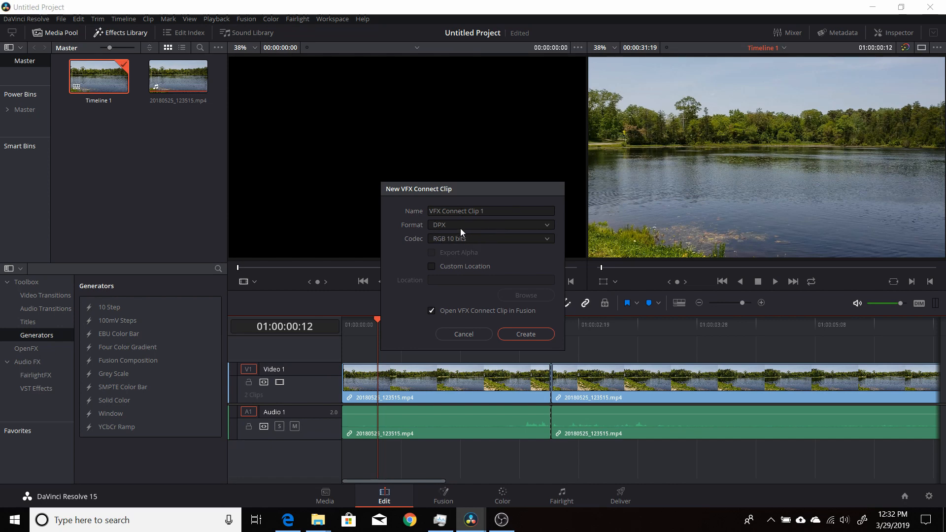
click(518, 334)
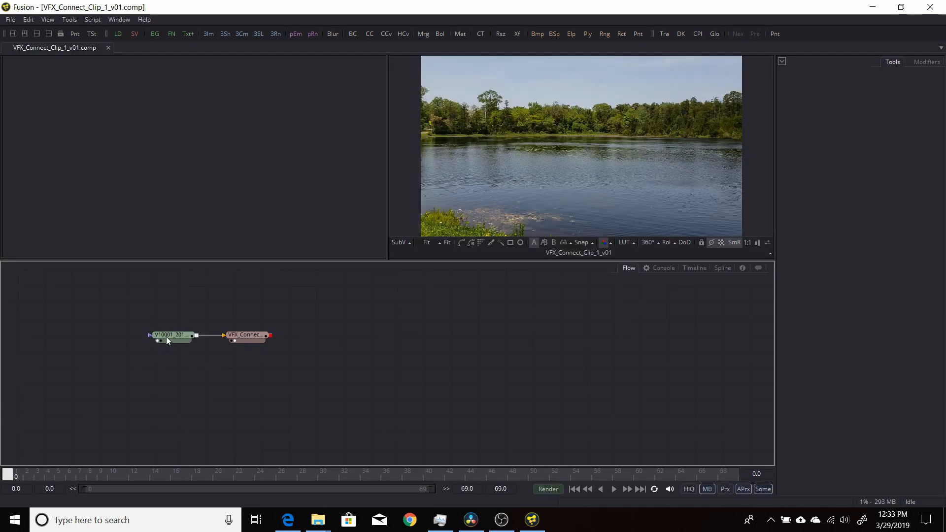
- Spread the source clip node and the saver node far apart in the flow, keeping them roughly level with each other
drag(251, 335, 653, 336)
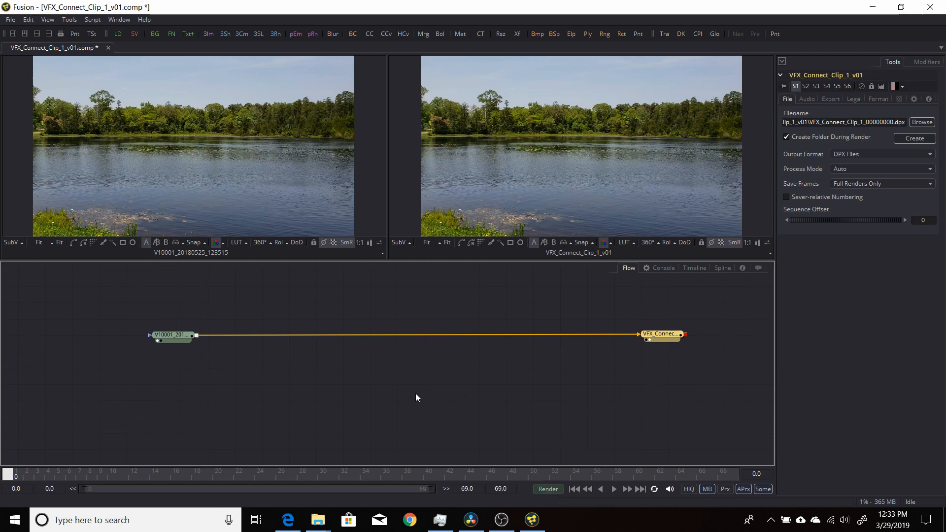
drag(661, 337, 666, 361)
drag(179, 337, 154, 360)
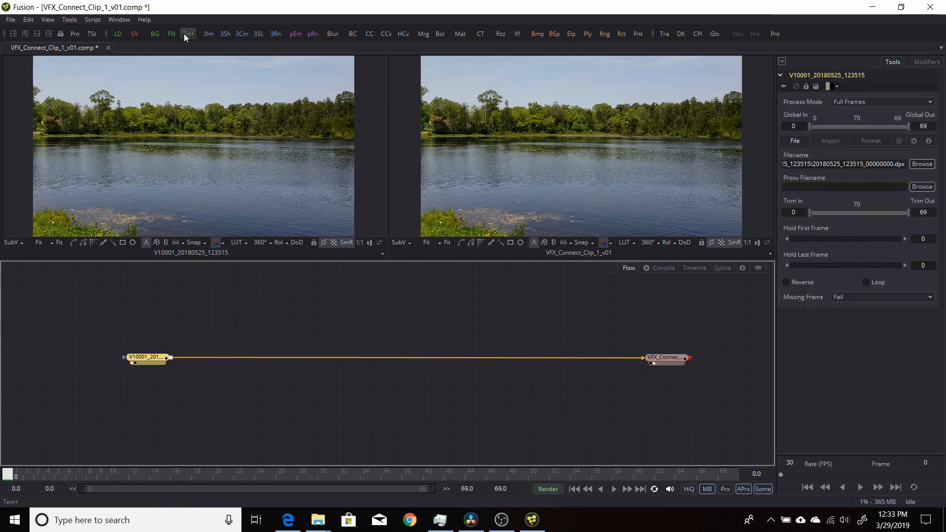
- Add a Text+ node above the source clip node and merge its output over the clip
drag(186, 33, 207, 179)
drag(187, 314, 171, 362)
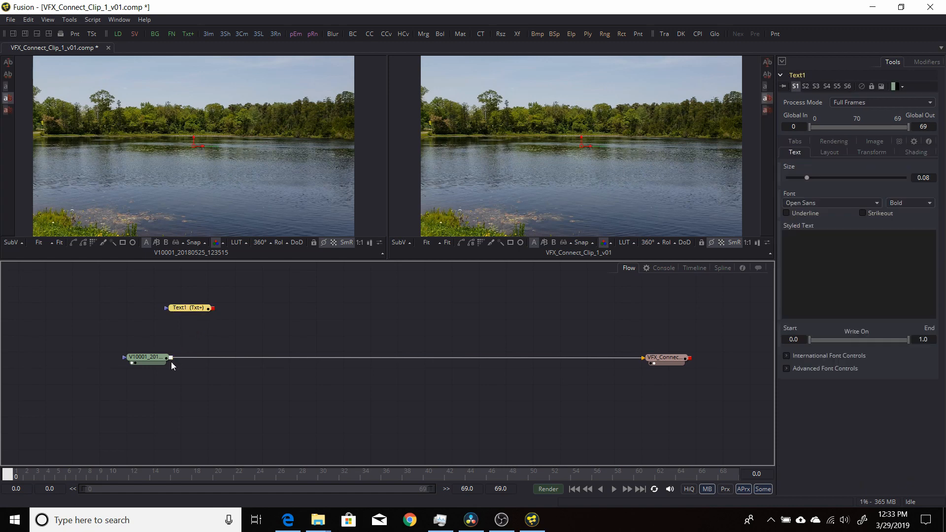
drag(213, 308, 171, 358)
- Enter "Fusion 9" as the styled text of the Text1 node
click(193, 308)
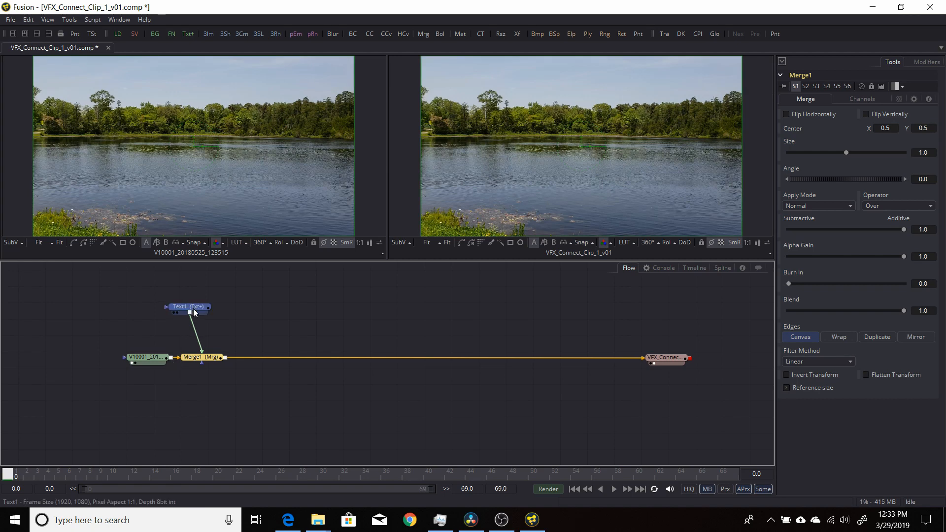
click(800, 275)
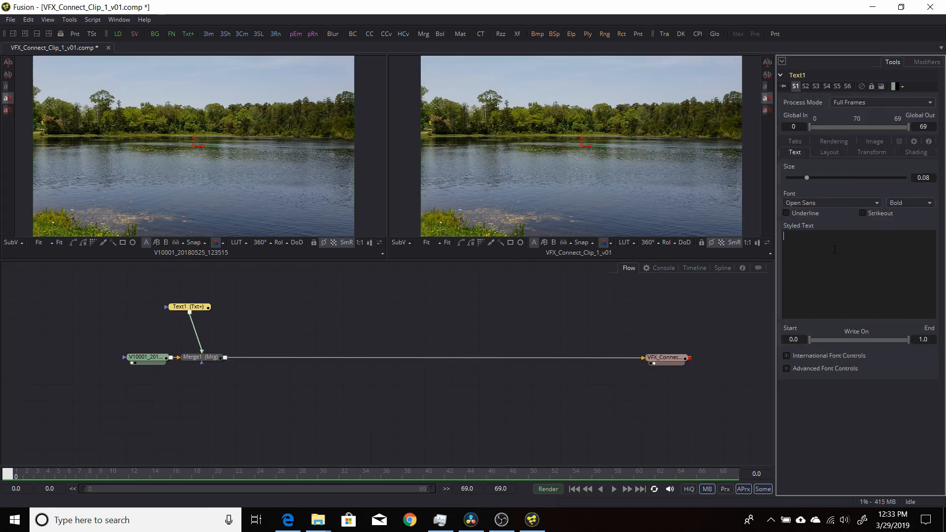
text(Fusion 9)
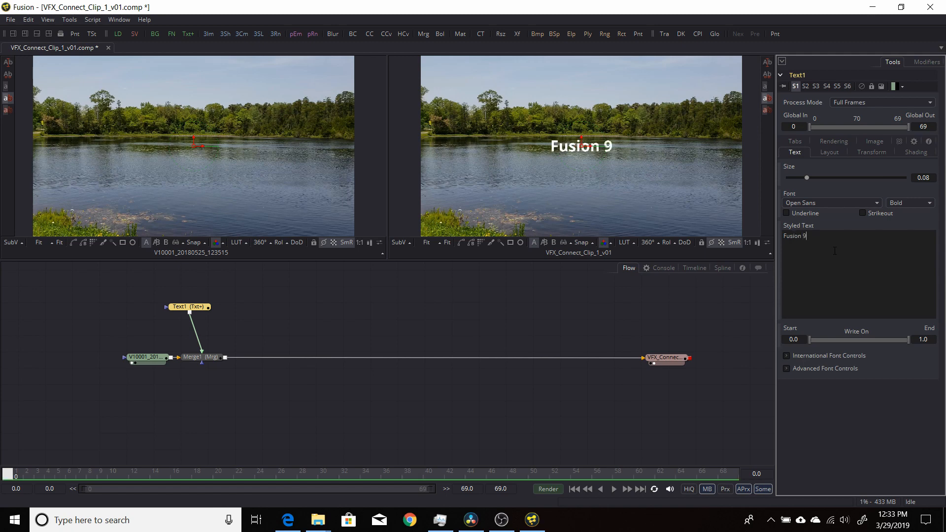
- Animate the text size from 0.0 at frame 0 to about 0.1645 at frame 29
drag(805, 179, 780, 182)
click(778, 178)
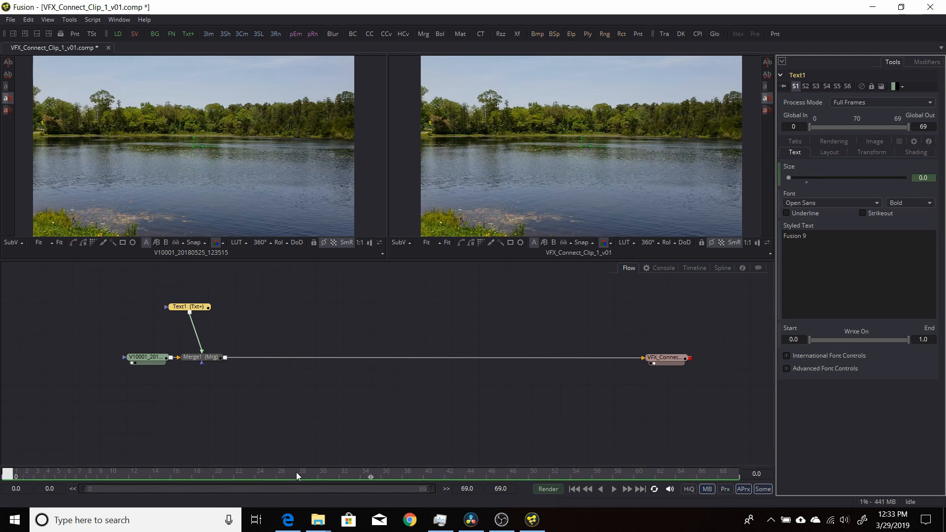
click(314, 472)
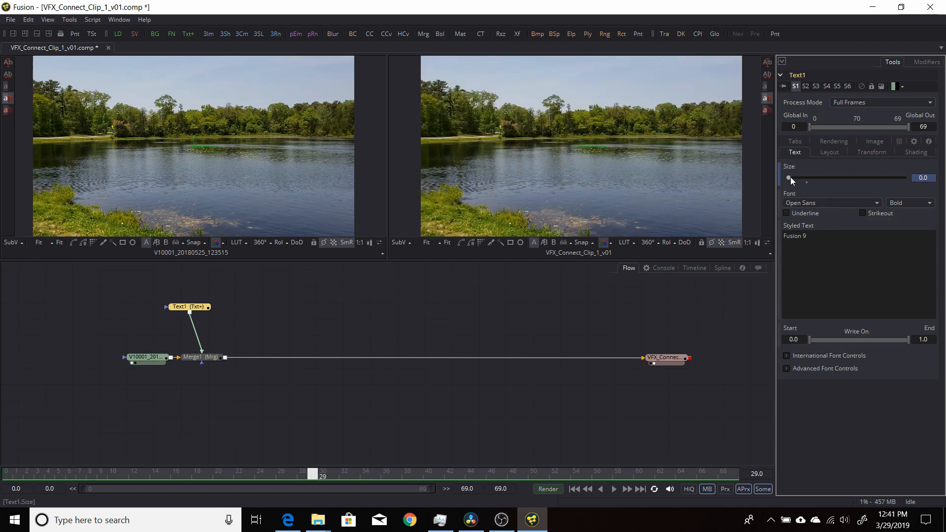
drag(790, 178, 827, 182)
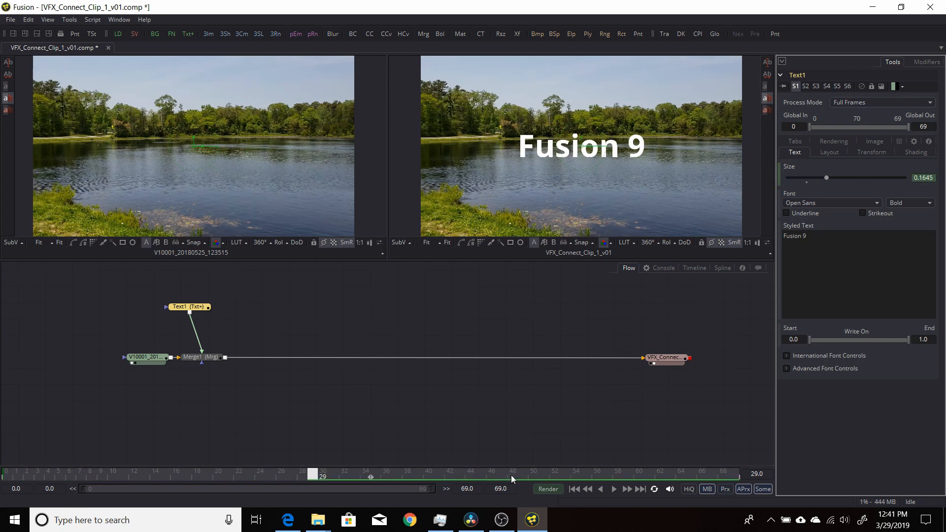
- Key the text size unchanged at frame 51, and reduce it to 0.0 at frame 66
click(543, 471)
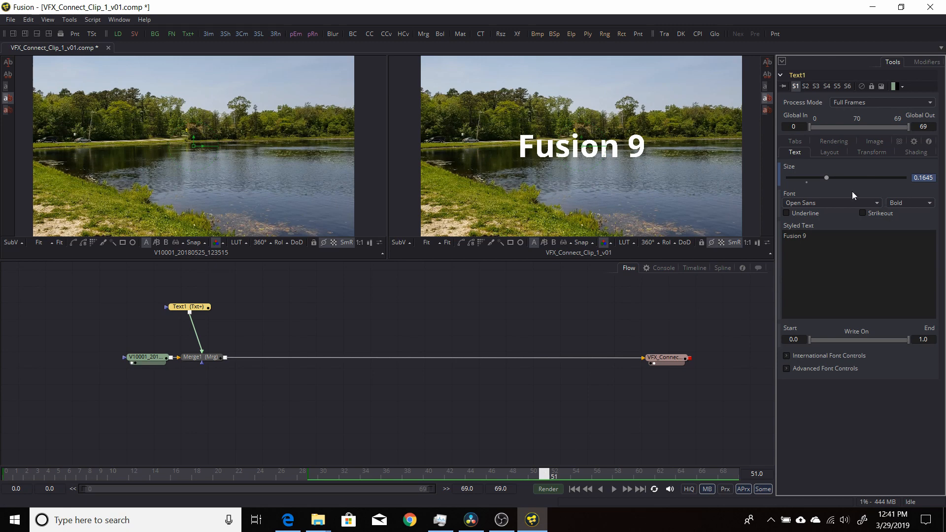
right_click(792, 169)
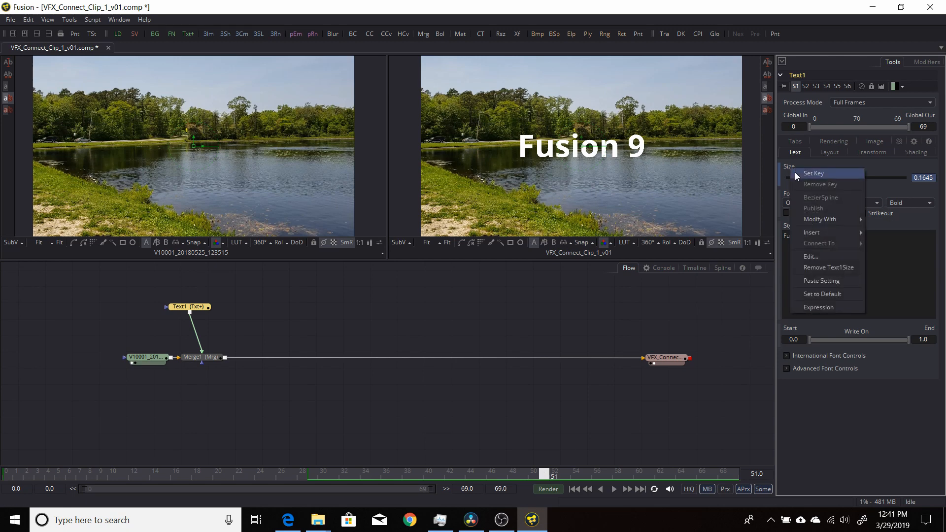
click(794, 172)
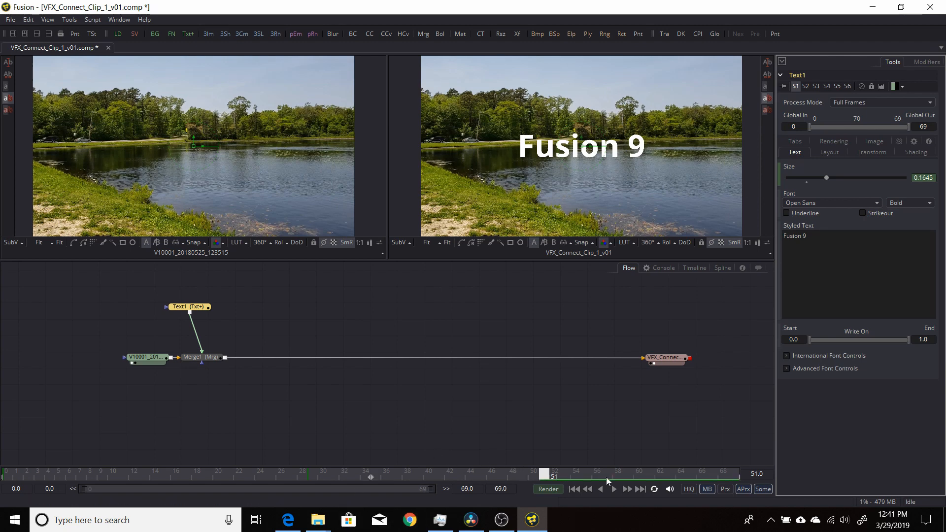
click(702, 471)
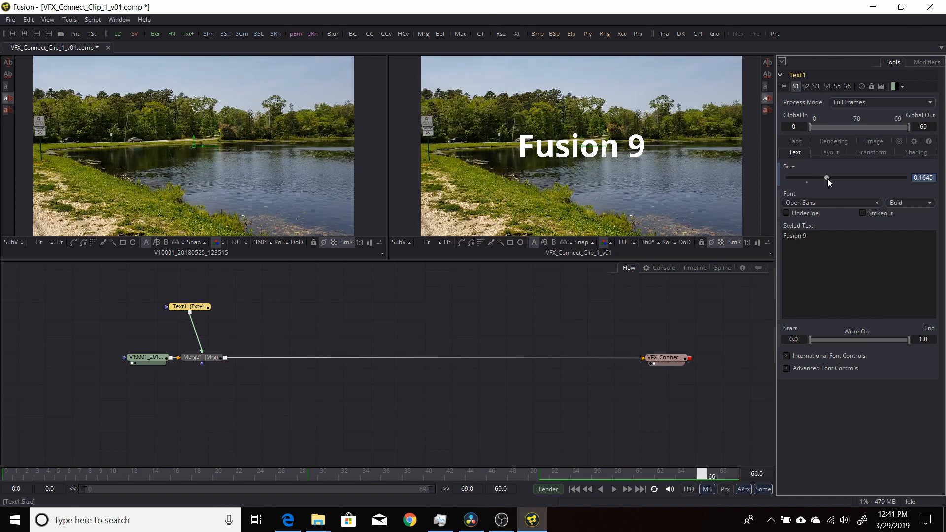
drag(827, 178, 779, 175)
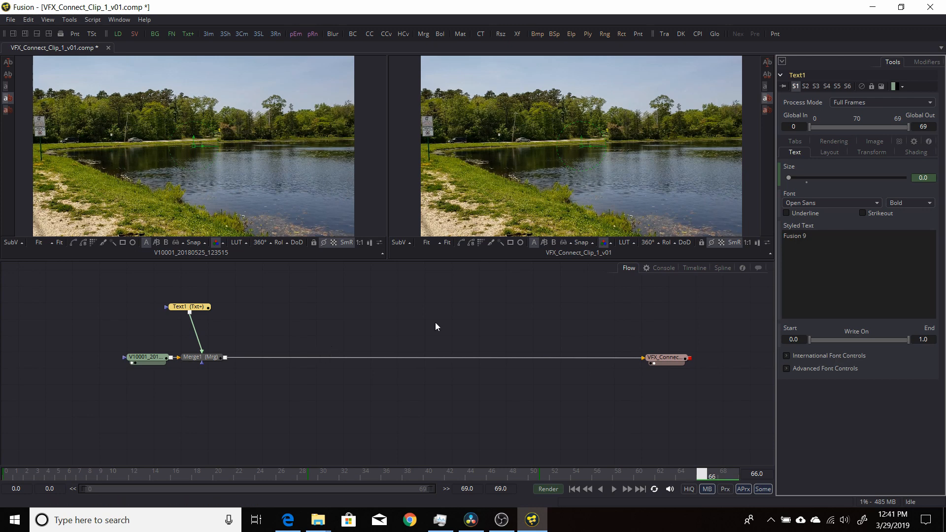
- Render frames 0 to 69 of the composition at full size with the Final configuration, and save the composition
drag(663, 360, 648, 351)
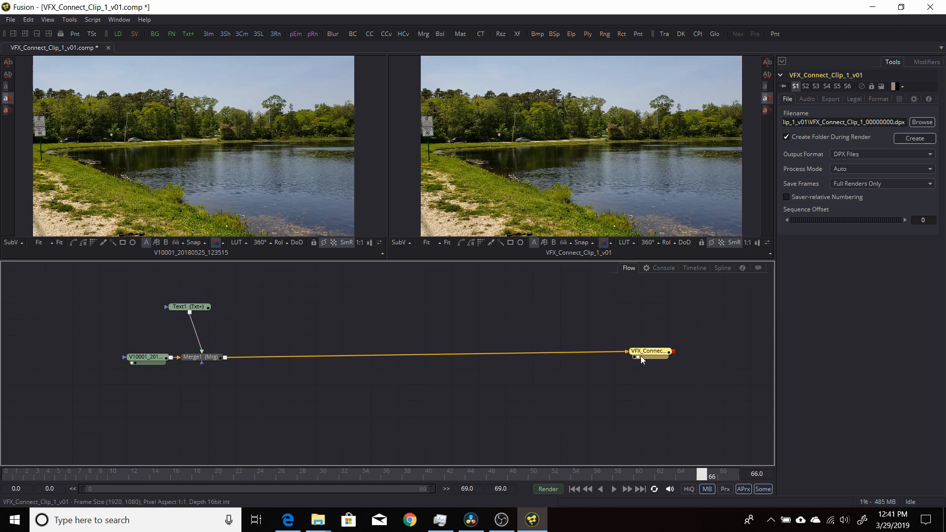
drag(643, 353, 643, 351)
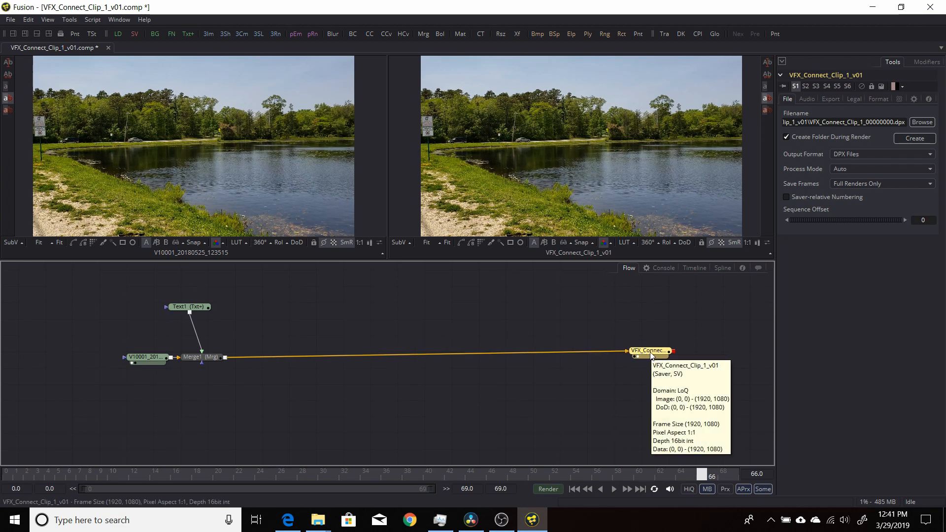
click(546, 489)
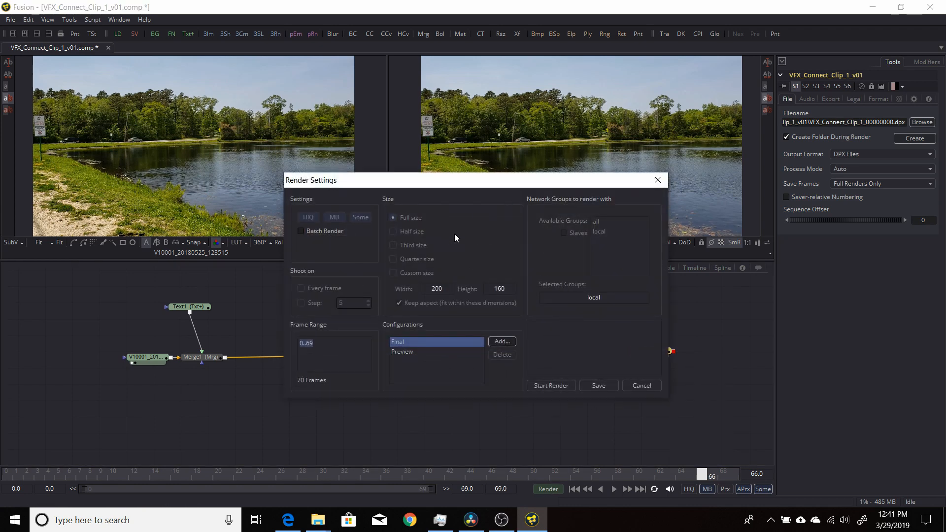
click(553, 386)
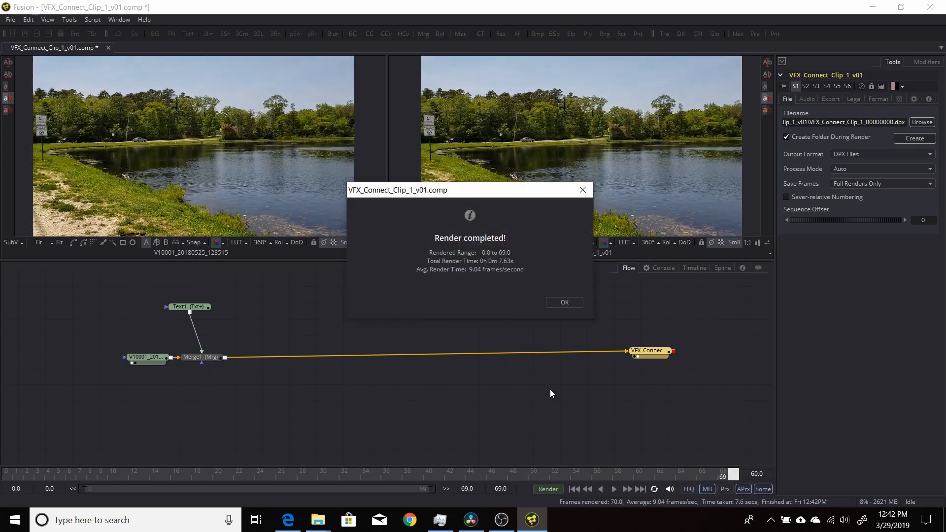
click(572, 302)
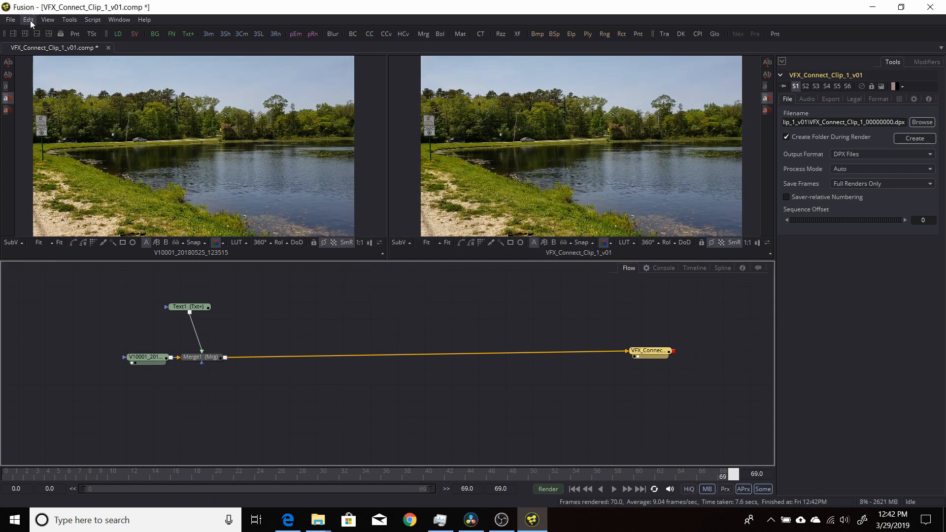
click(10, 20)
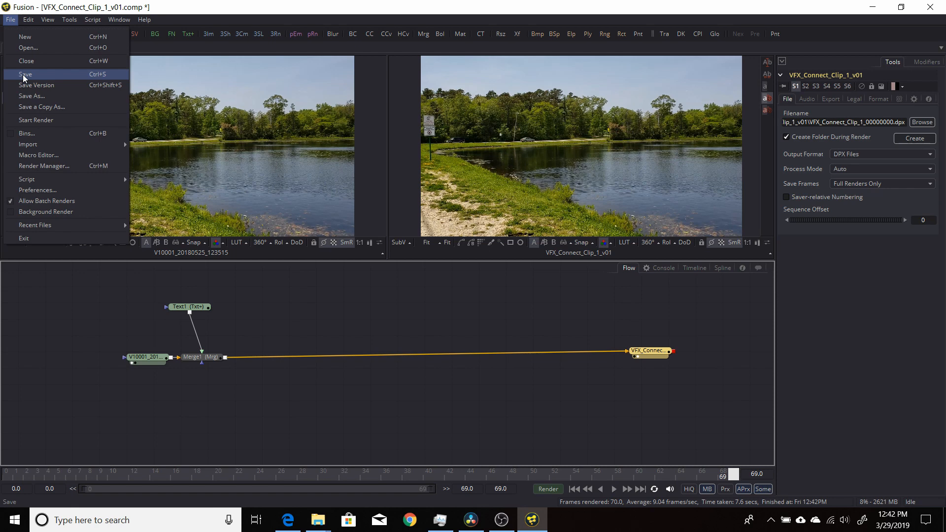
click(23, 75)
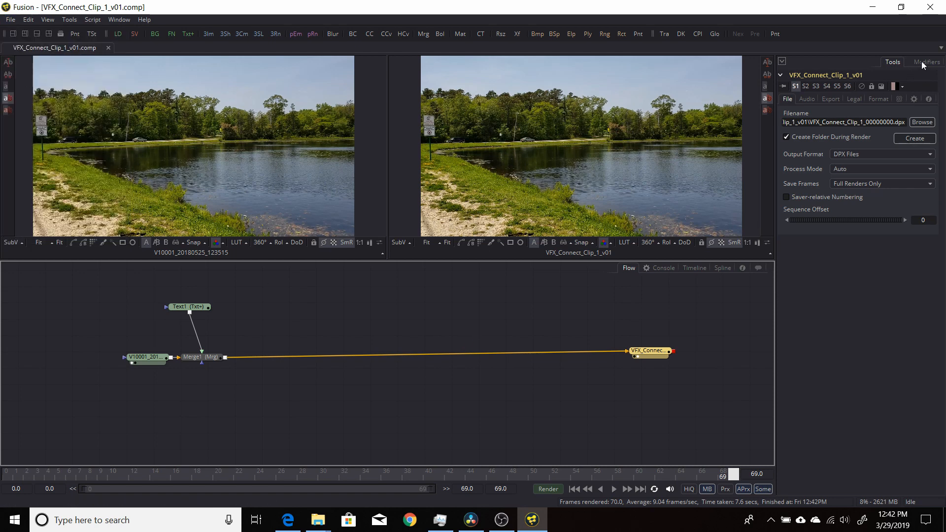
- Switch to DaVinci Resolve, play the timeline from the start and scrub into the VFX Connect clip to check the title animation
click(471, 520)
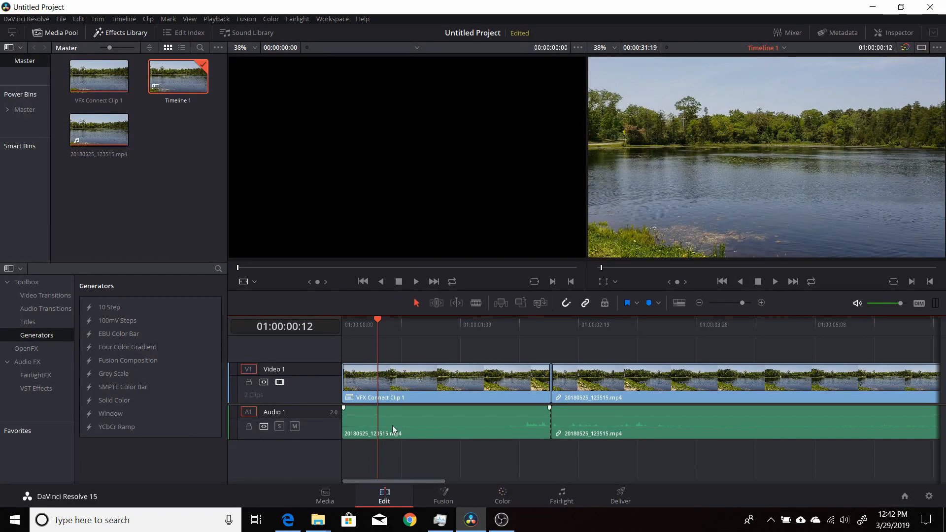
click(344, 324)
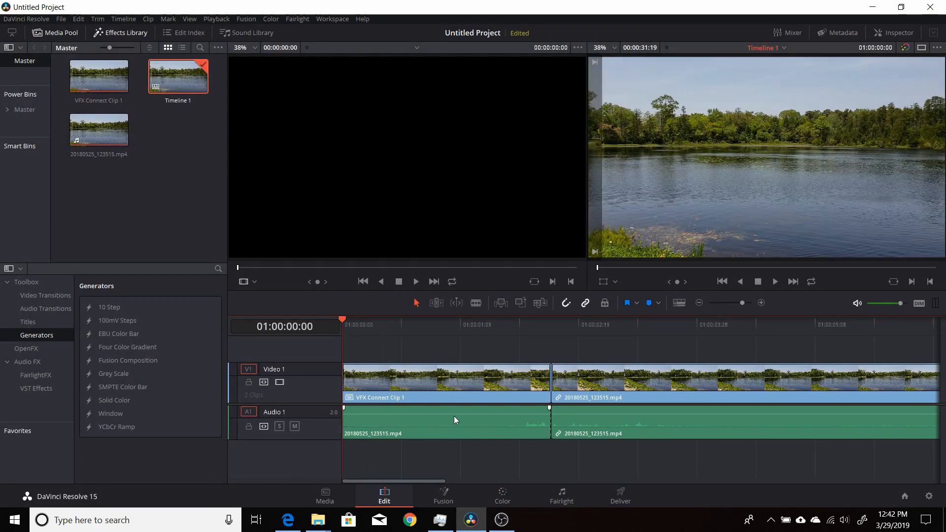
key(space)
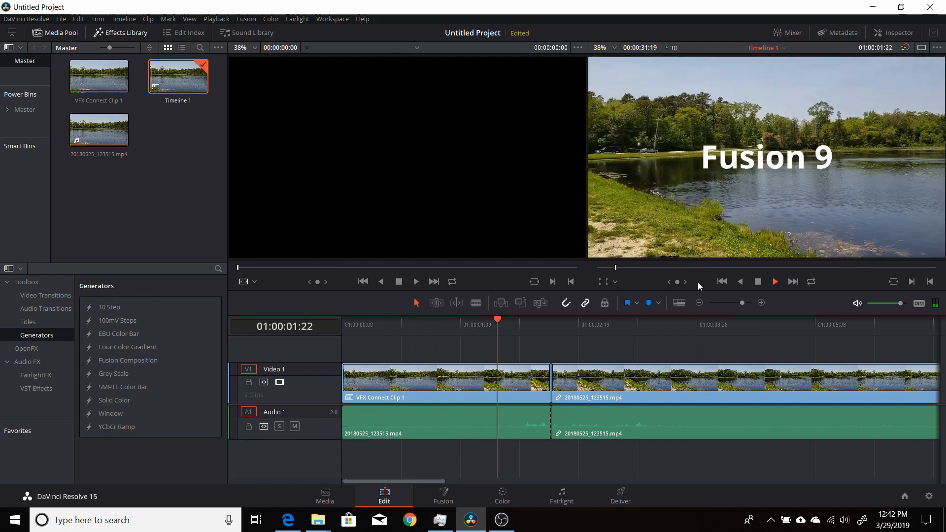
key(space)
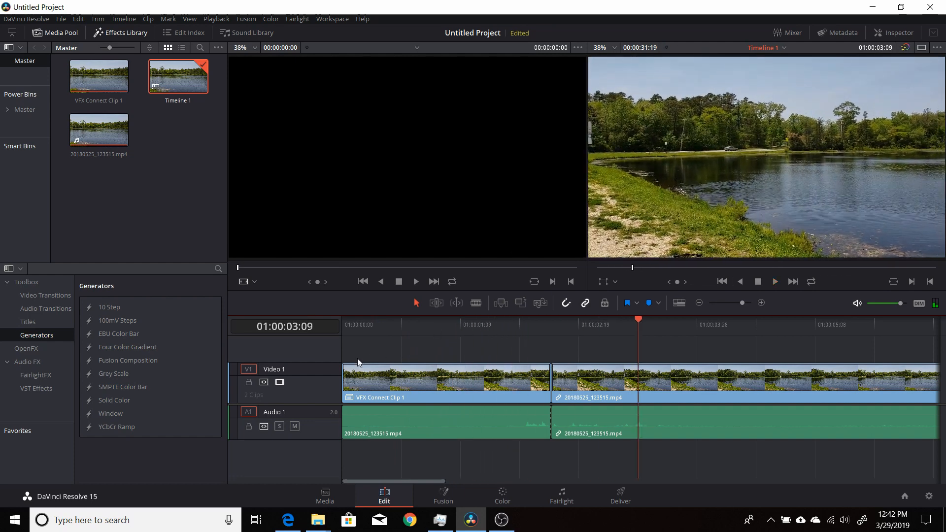
click(345, 328)
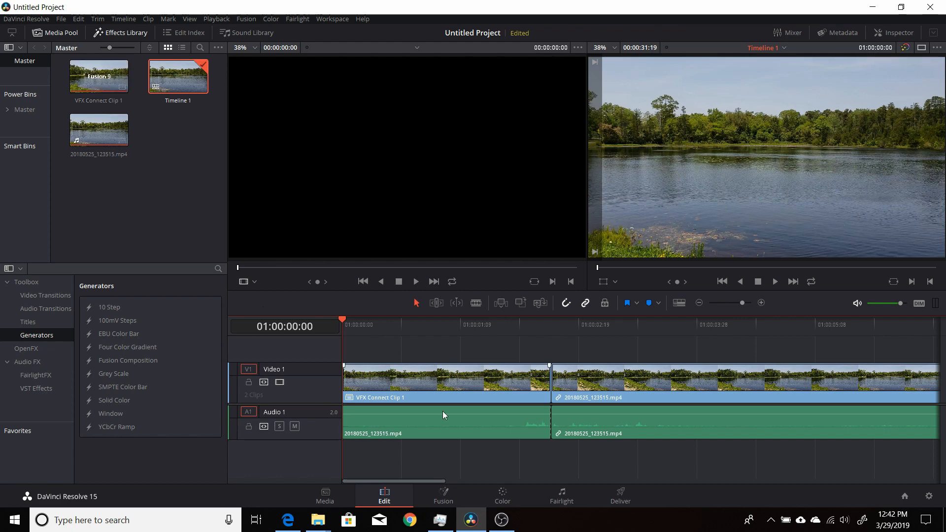
mouse_move(353, 331)
mouse_down()
mouse_move(420, 339)
mouse_move(526, 324)
mouse_move(366, 319)
mouse_up()
- Reopen VFX Connect Clip 1 in Fusion from the timeline
right_click(427, 389)
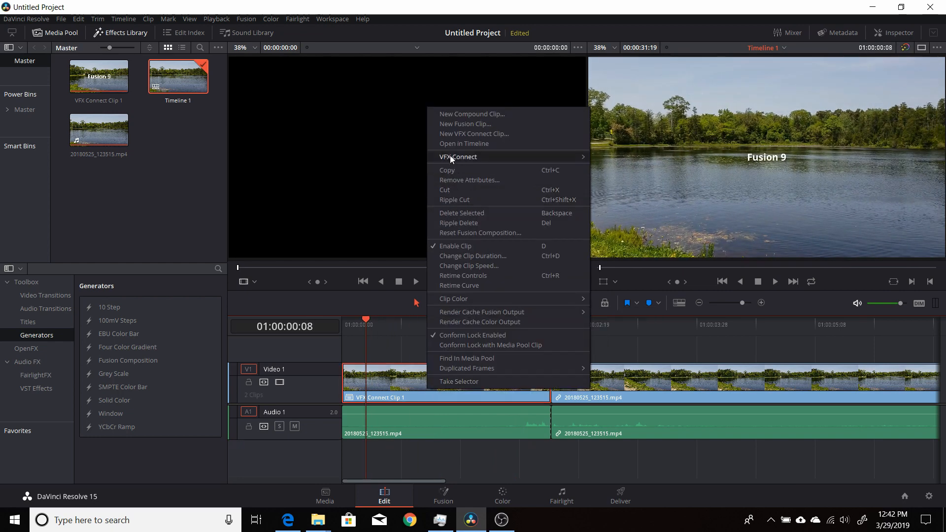
mouse_move(453, 158)
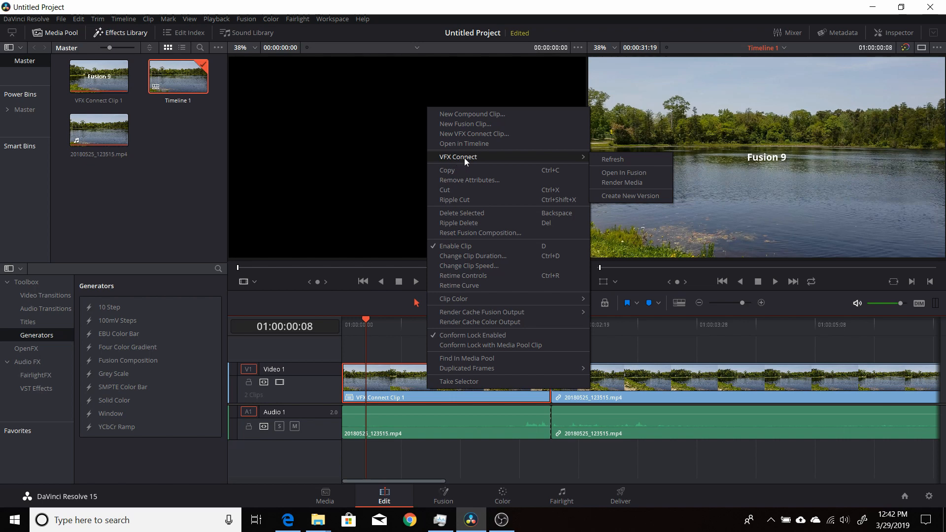
click(619, 173)
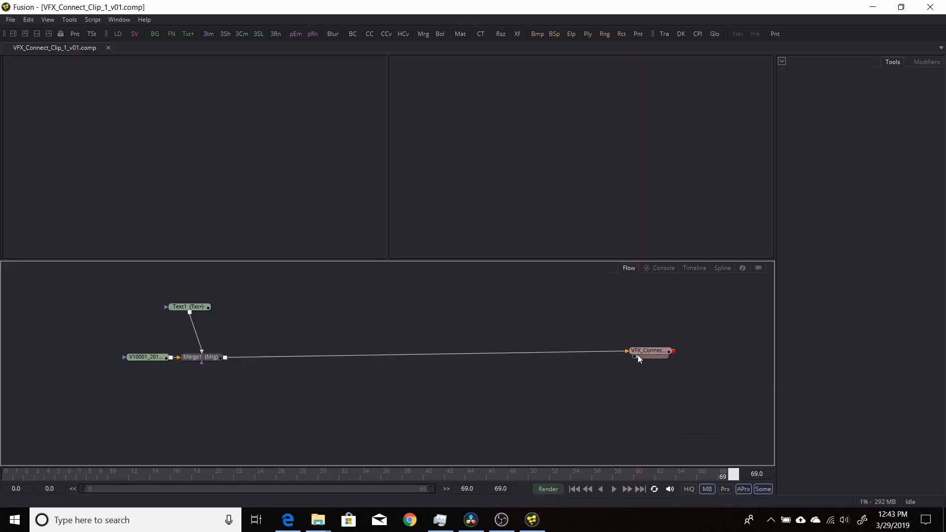
- Show the merge and output nodes in the two viewers at frame 30, and set the "Fusion 9" text's solid fill to red #aa0000
drag(640, 351, 644, 356)
click(189, 307)
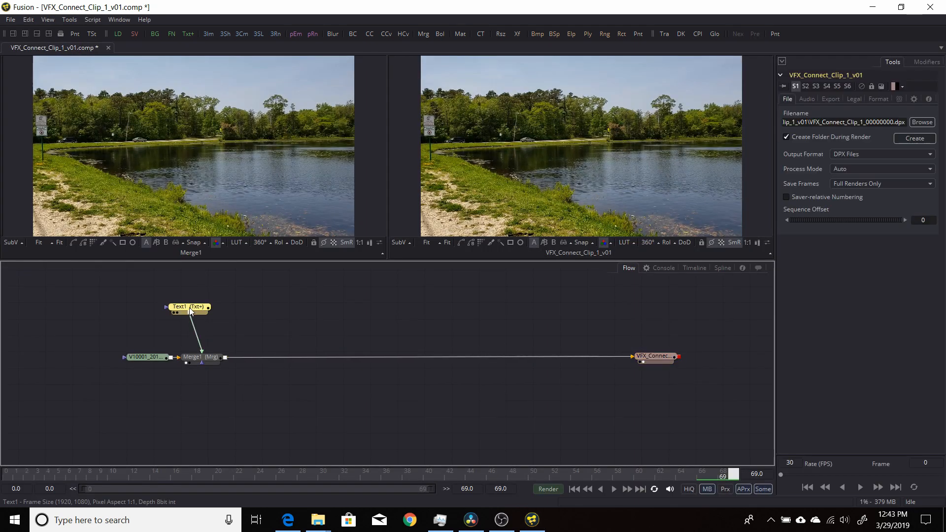
click(135, 474)
click(324, 476)
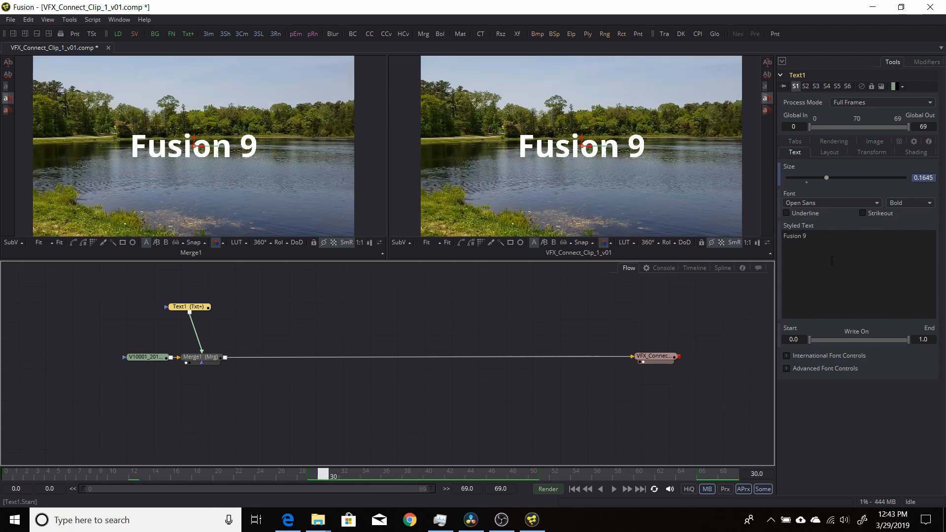
click(913, 153)
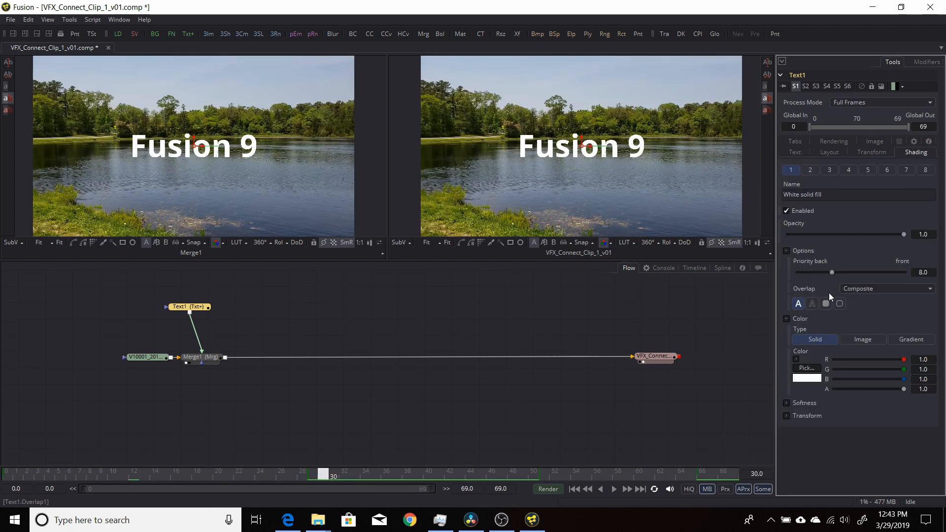
click(815, 370)
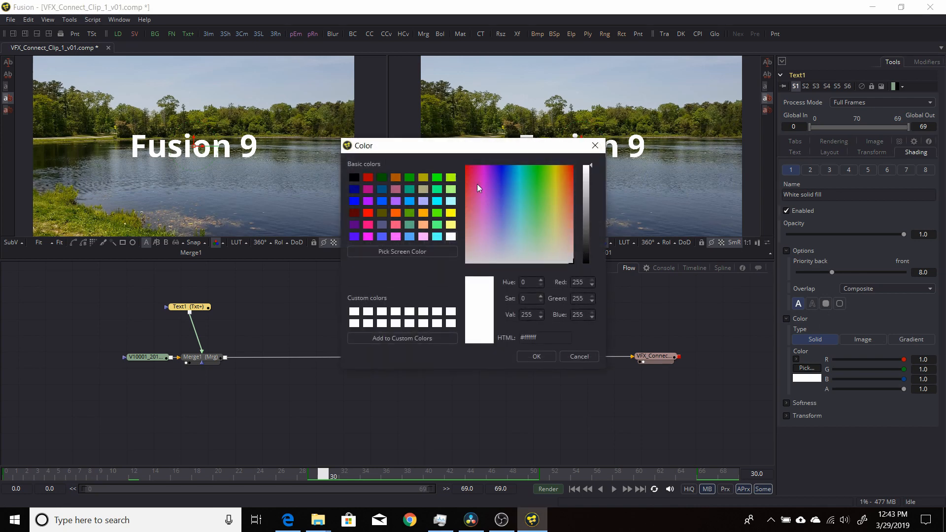
click(368, 178)
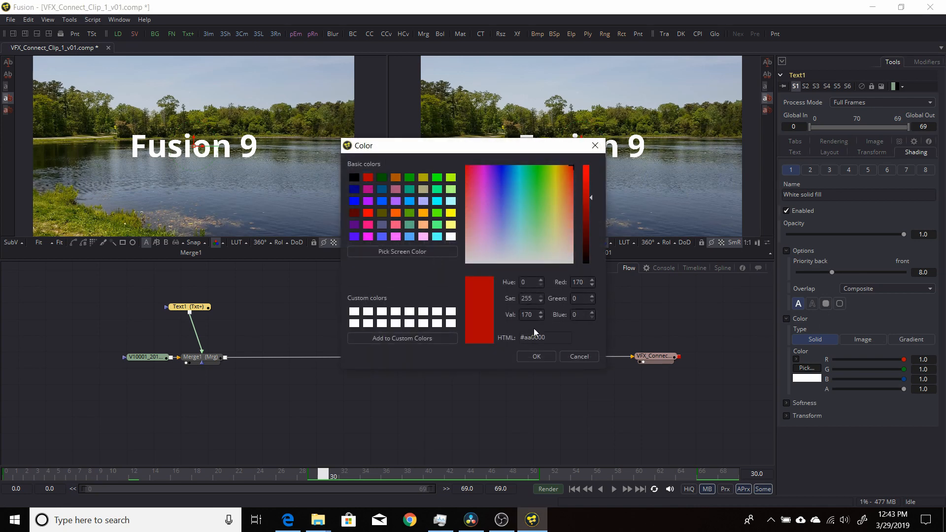
click(534, 356)
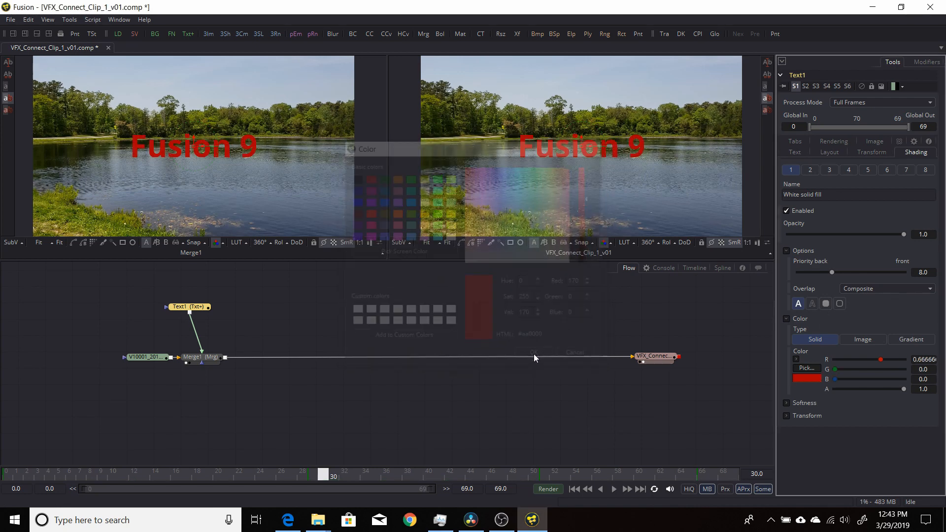
- Render frames 0 to 69 of the recoloured title composition at full size with the Final configuration
click(654, 357)
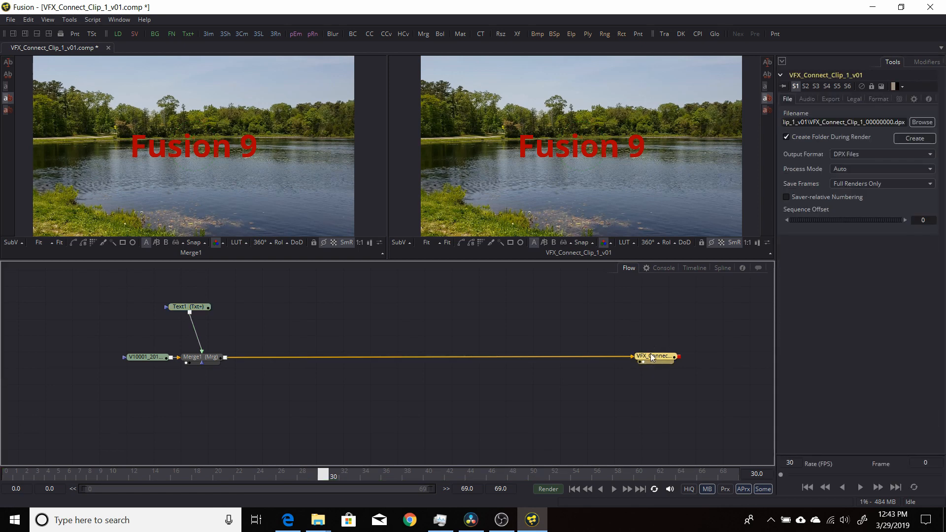
click(543, 489)
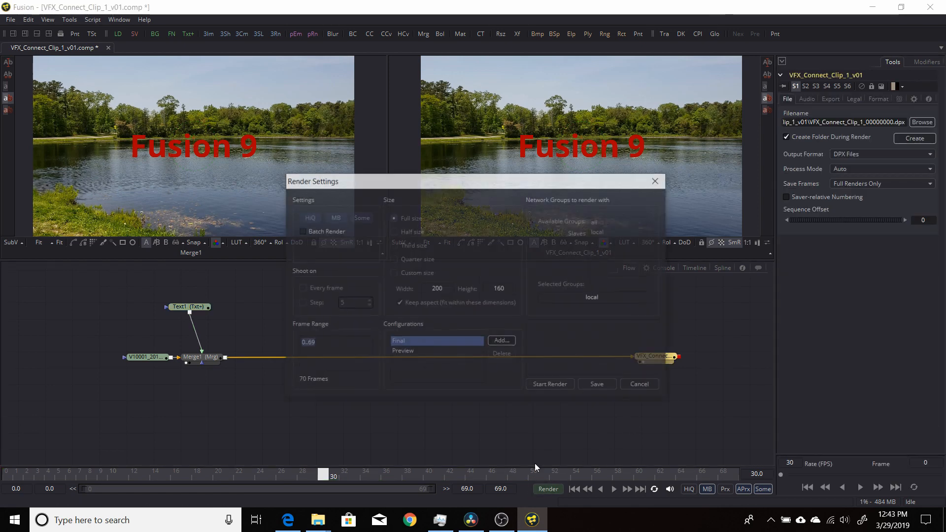
click(551, 387)
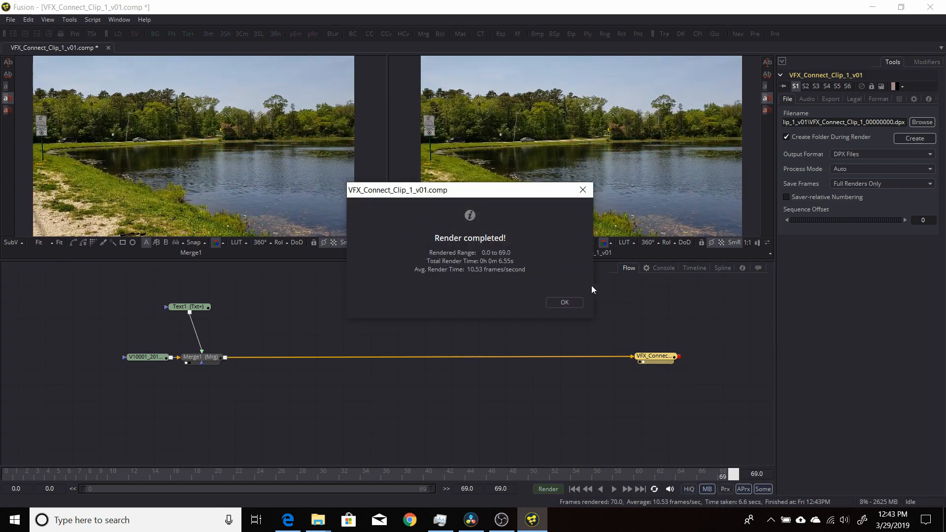
click(564, 303)
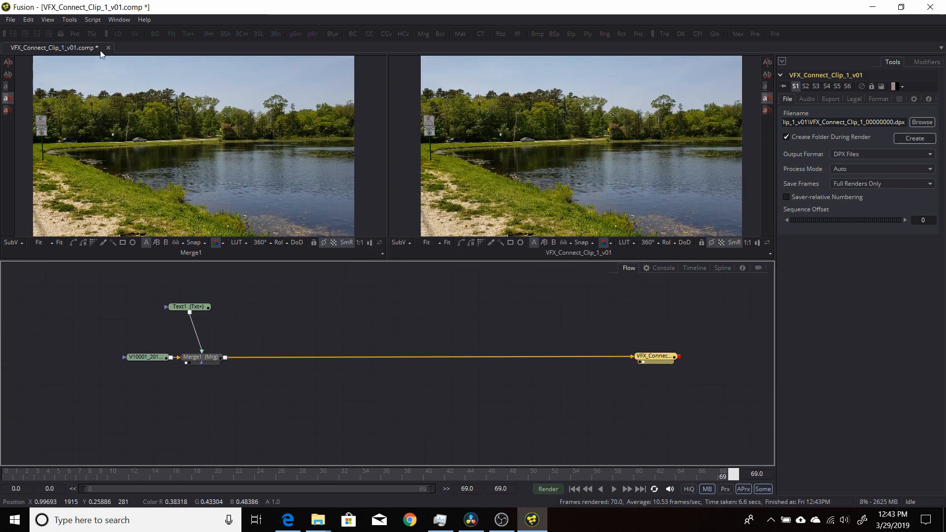
- Save the VFX_Connect_Clip_1_v01 composition and close Fusion to return to DaVinci Resolve
click(10, 20)
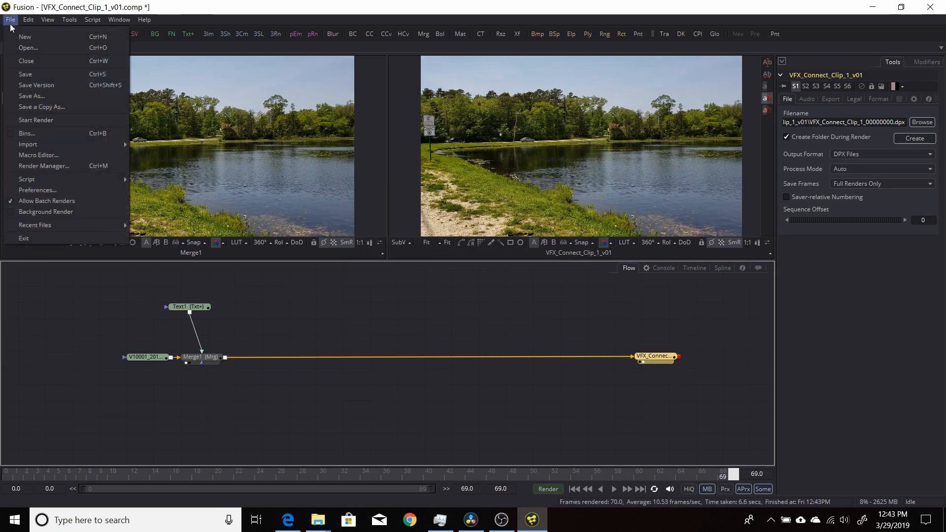
click(23, 74)
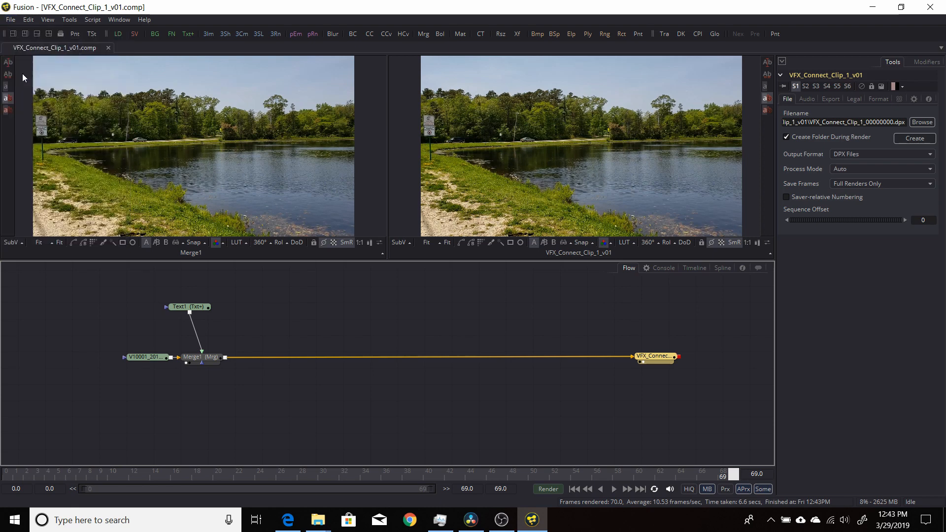
click(931, 6)
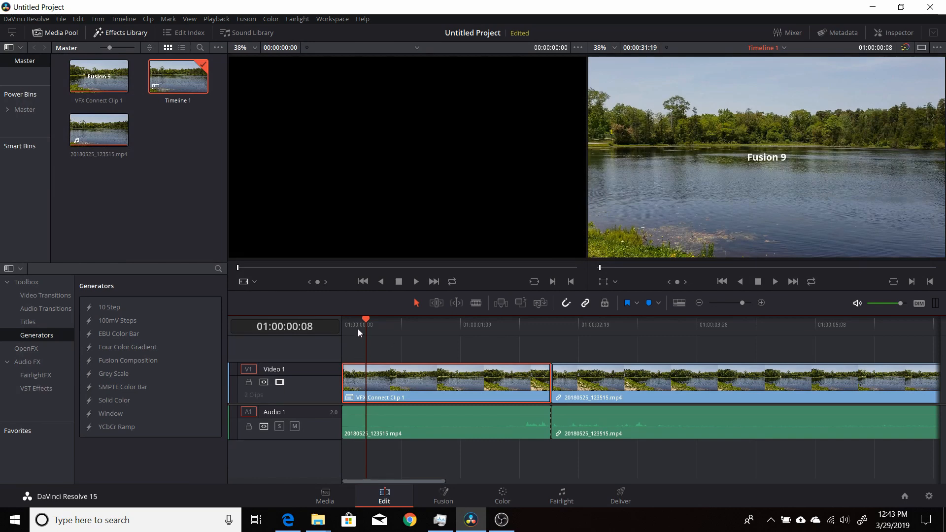
- Play the timeline from the start of the VFX Connect clip to check the recoloured title, and stop playback within the clip
click(344, 324)
key(space)
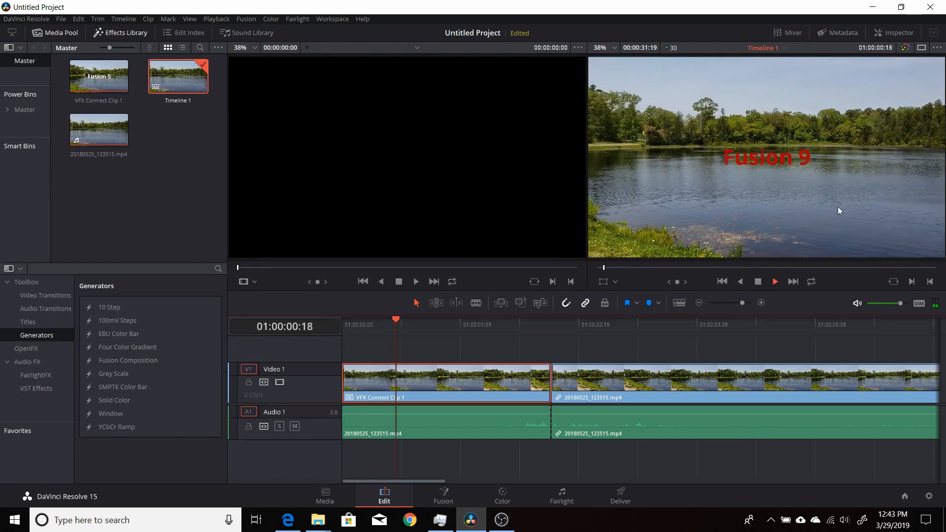
click(353, 324)
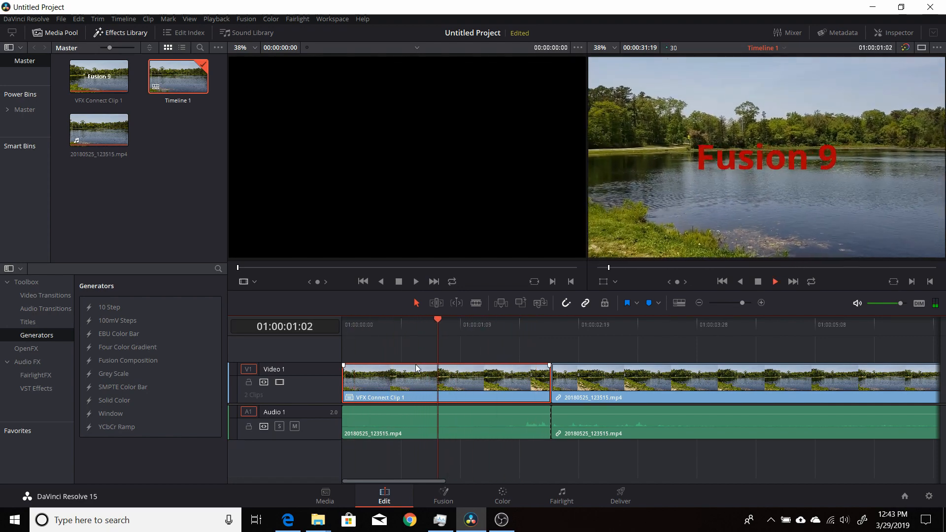
key(space)
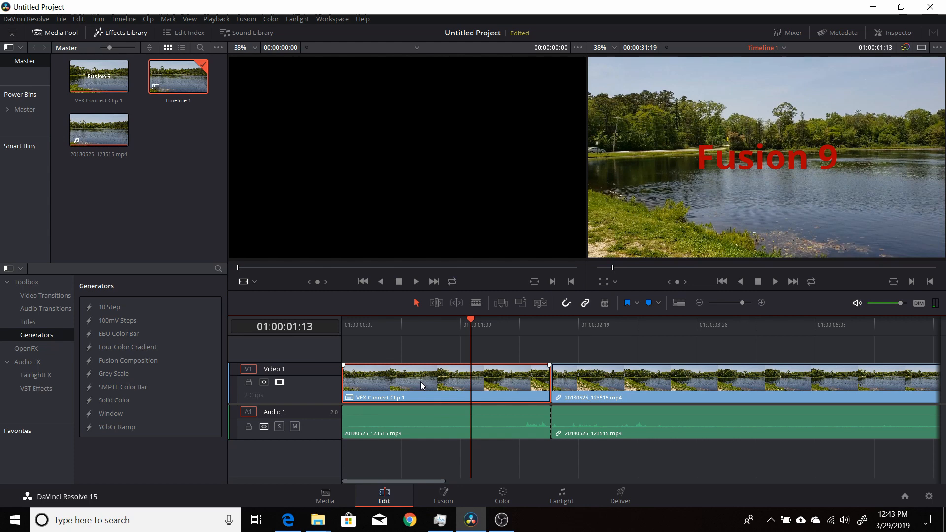
- Refresh VFX Connect Clip 1 on the timeline and play it again from near its start to check the updated render
right_click(479, 375)
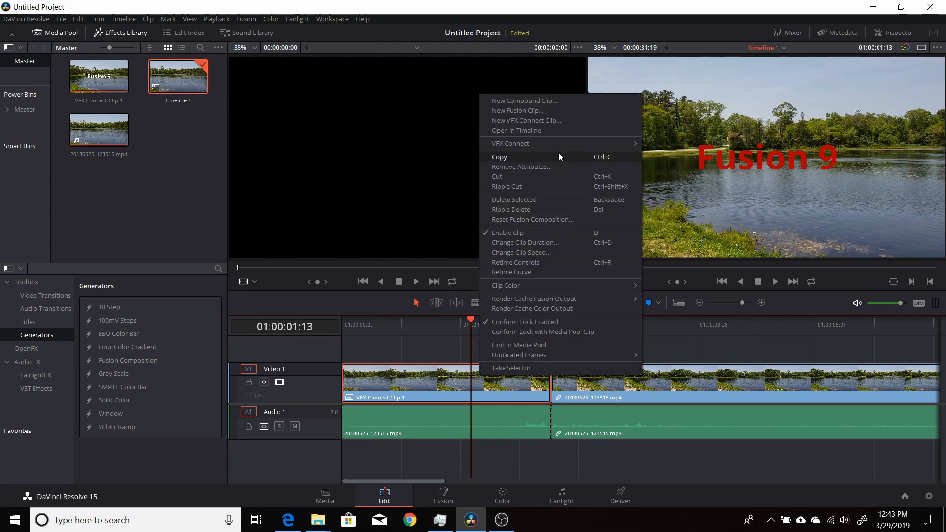
click(653, 144)
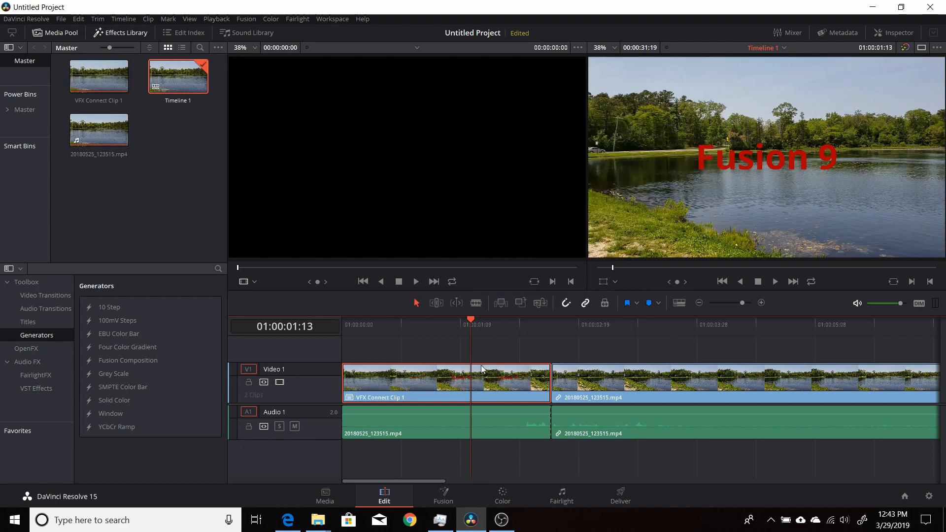
click(366, 328)
key(space)
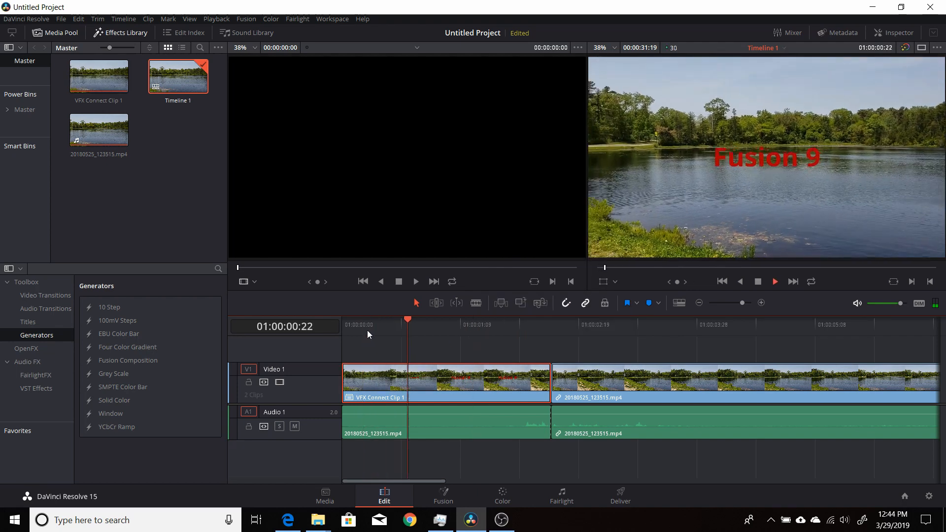
key(space)
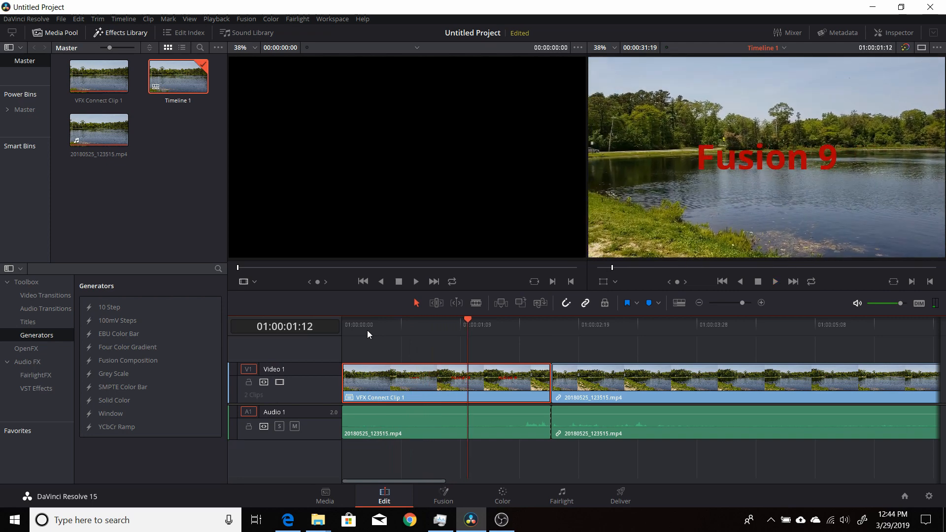